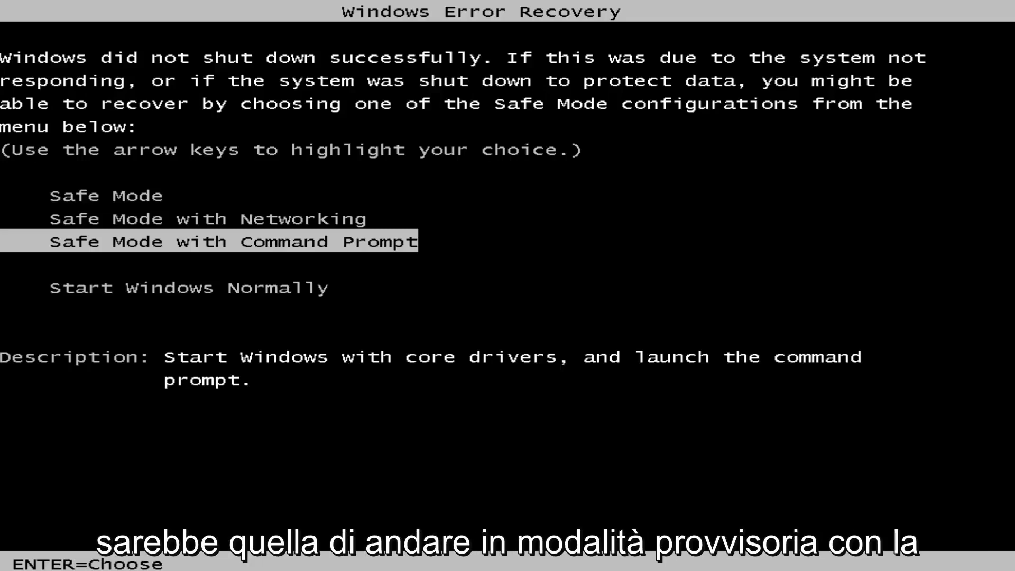
# - Choose Safe Mode with Networking in Windows Error Recovery and boot to the desktop
pyautogui.press('Up')
pyautogui.press('Up')
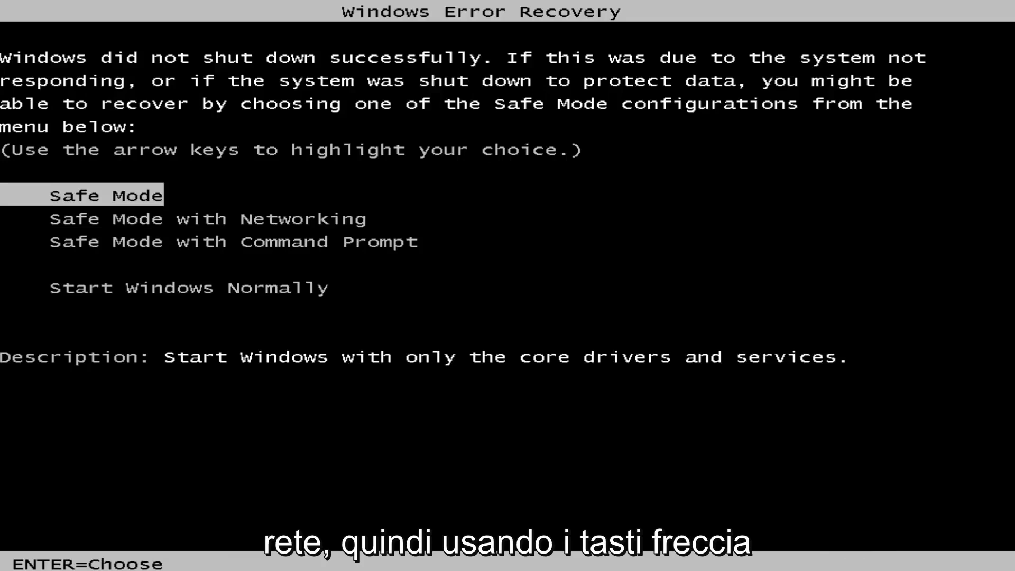
pyautogui.press('Down')
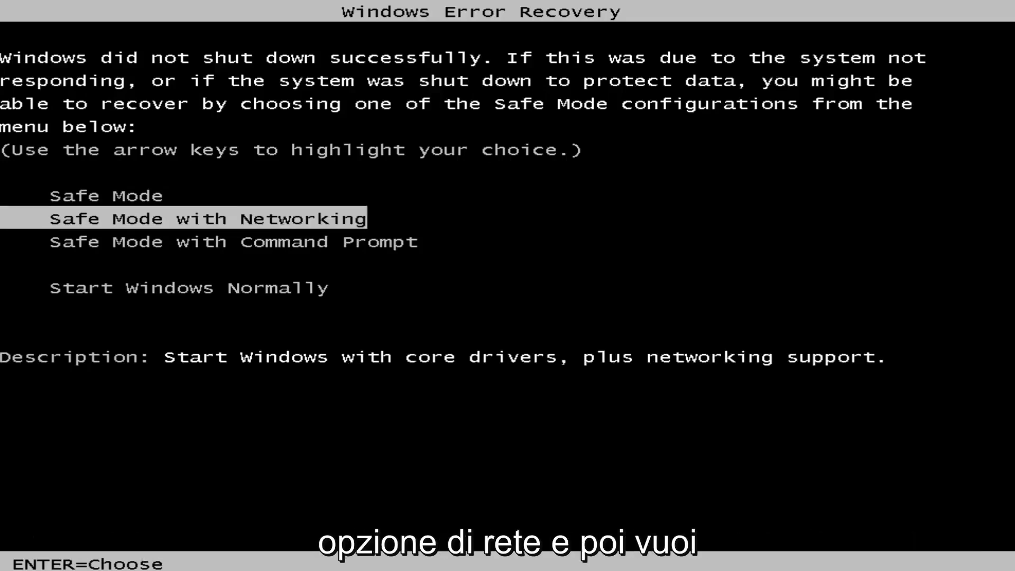
pyautogui.press('Return')
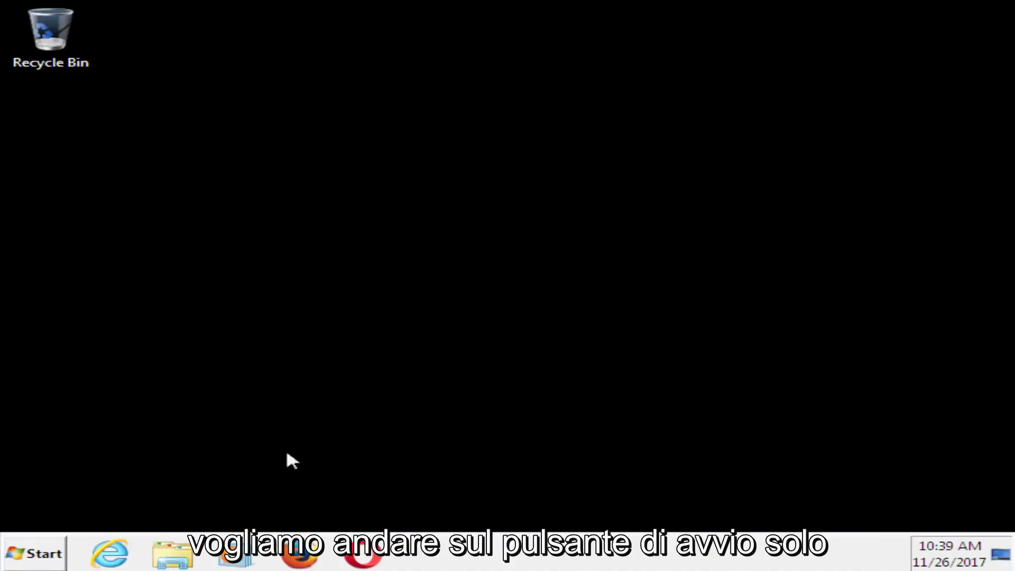
# - Search the Start menu for regedit and run it as administrator
pyautogui.click(26, 560)
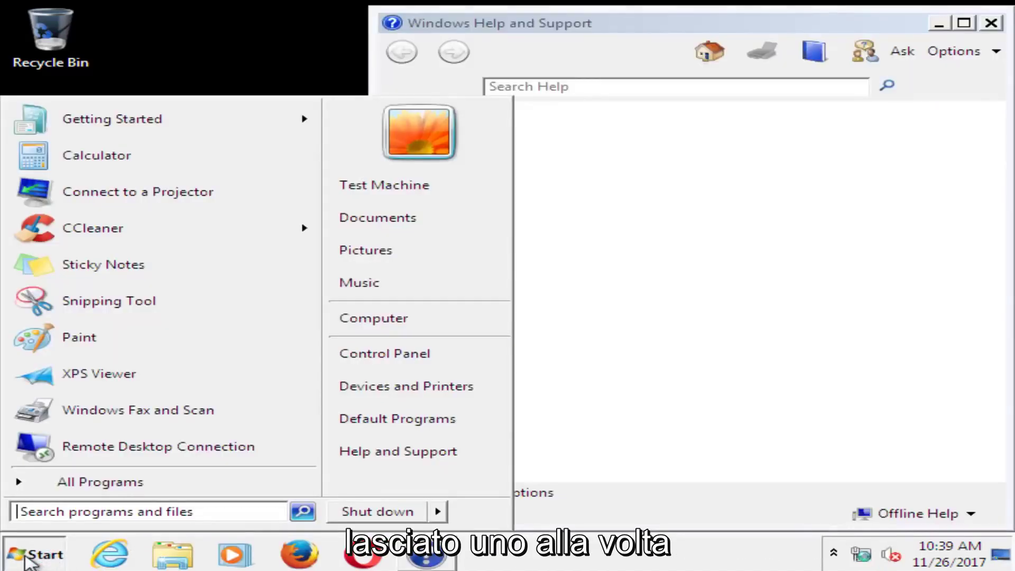
pyautogui.click(990, 23)
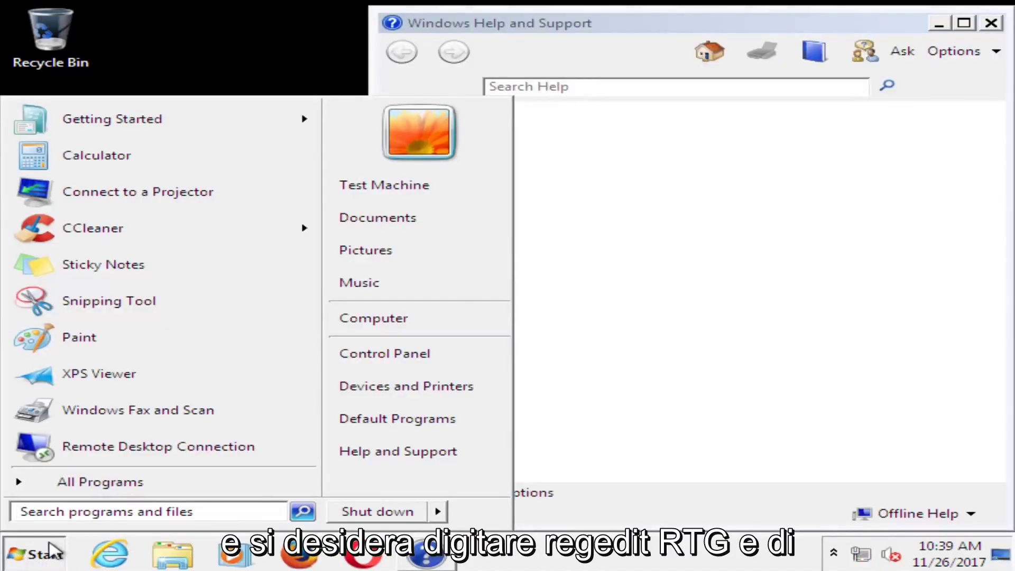
pyautogui.write('reg')
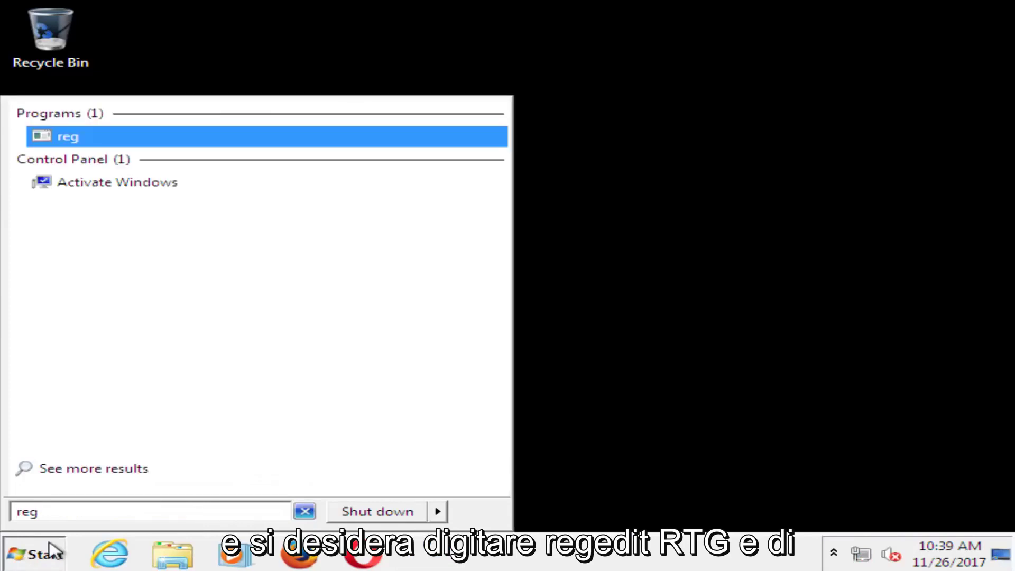
pyautogui.write('edit')
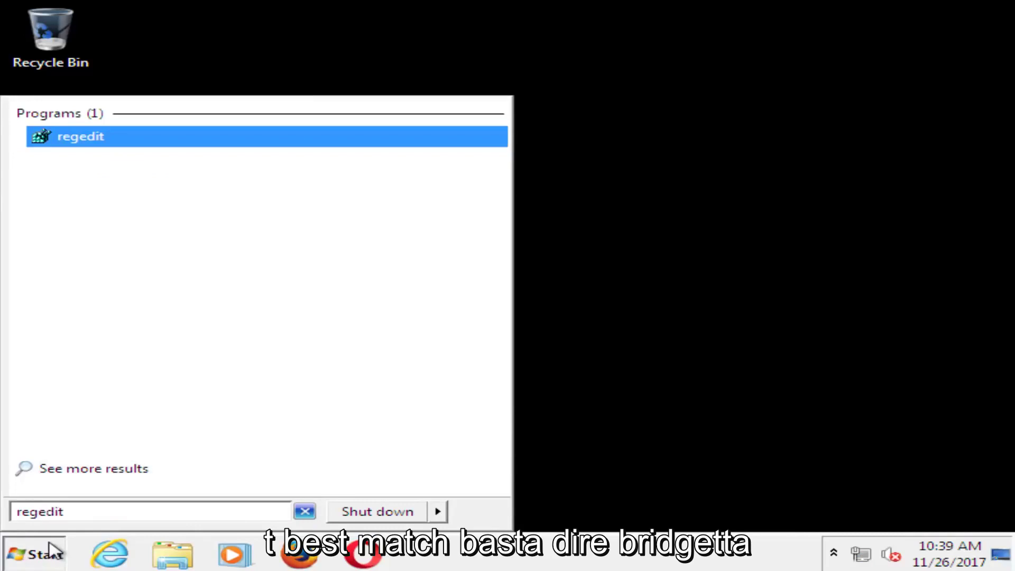
pyautogui.rightClick(70, 136)
pyautogui.click(109, 165)
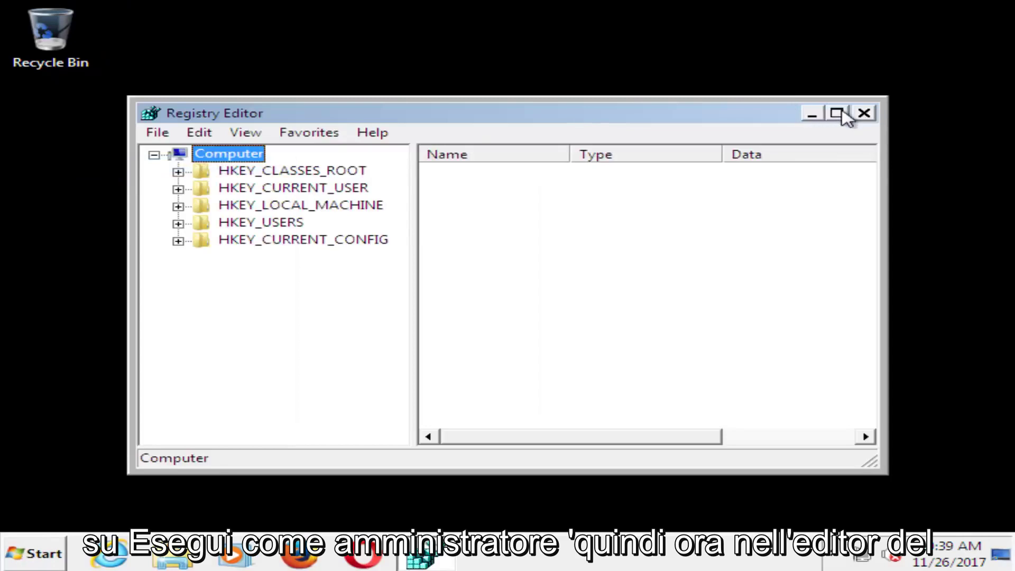
# - Maximize Registry Editor and expand HKEY_LOCAL_MACHINE, then SOFTWARE, then Microsoft
pyautogui.click(835, 113)
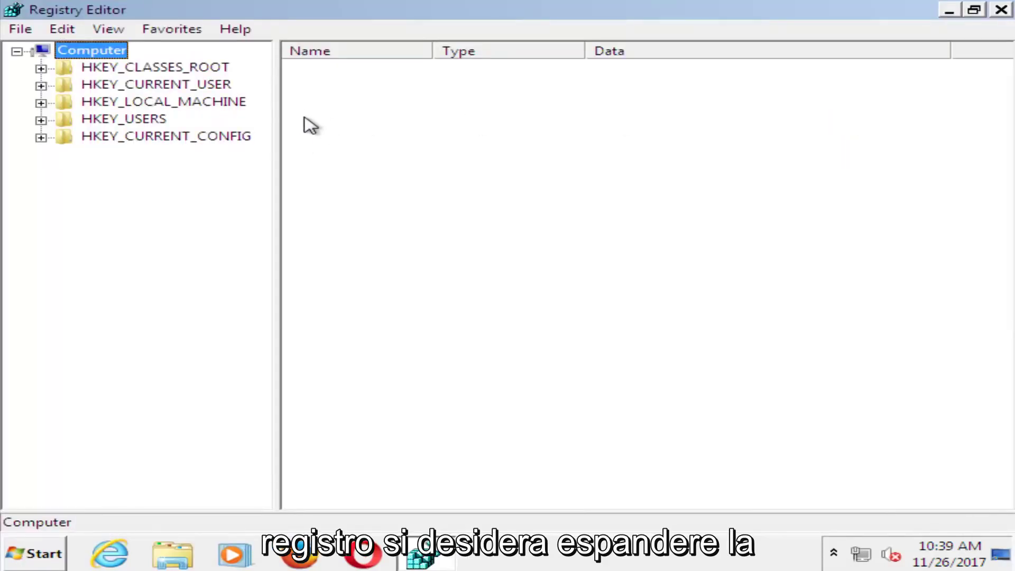
pyautogui.click(100, 102)
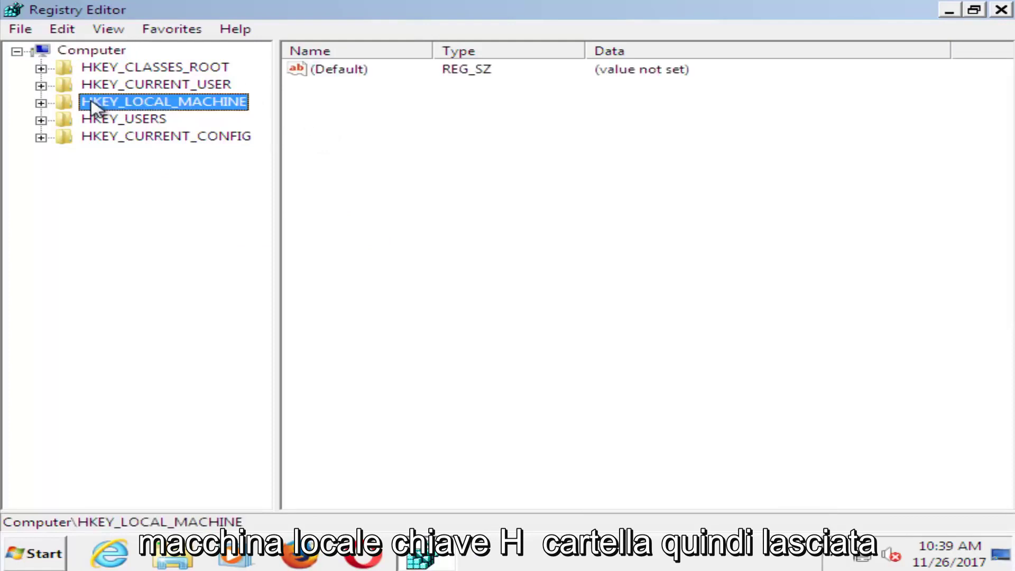
pyautogui.click(41, 103)
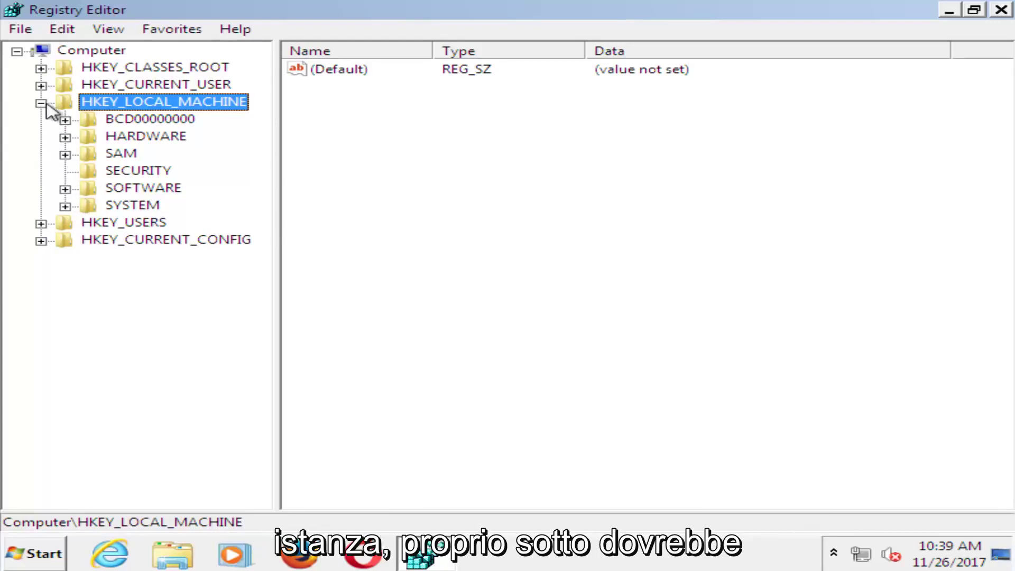
pyautogui.click(64, 188)
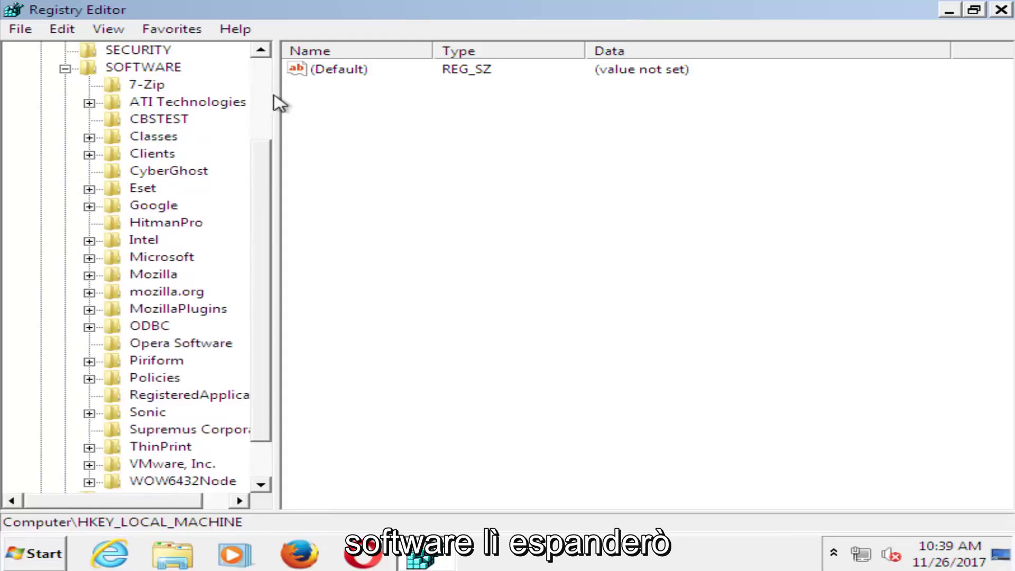
pyautogui.moveTo(277, 96); pyautogui.dragTo(359, 92)
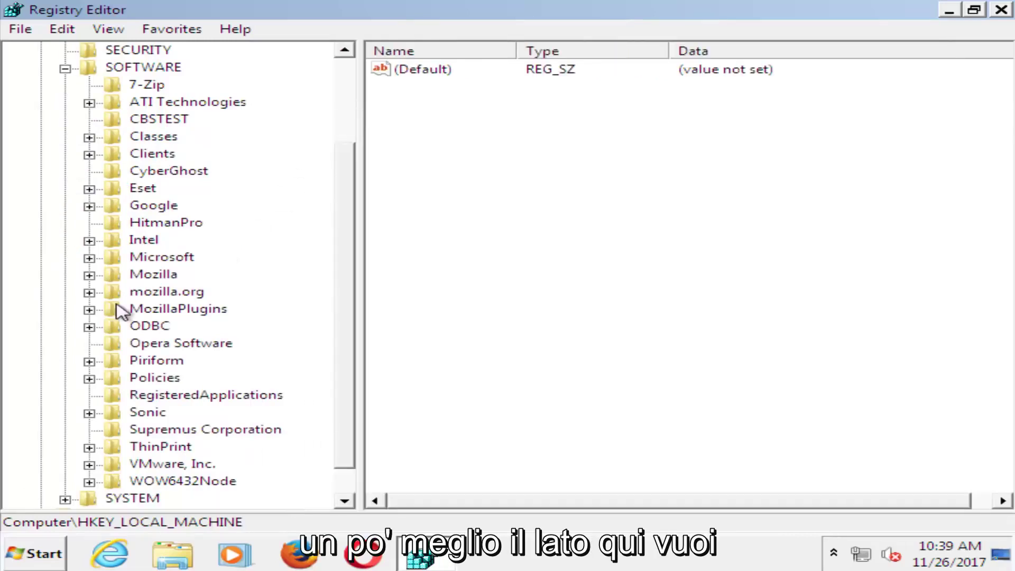
pyautogui.scroll(-1, 106, 309)
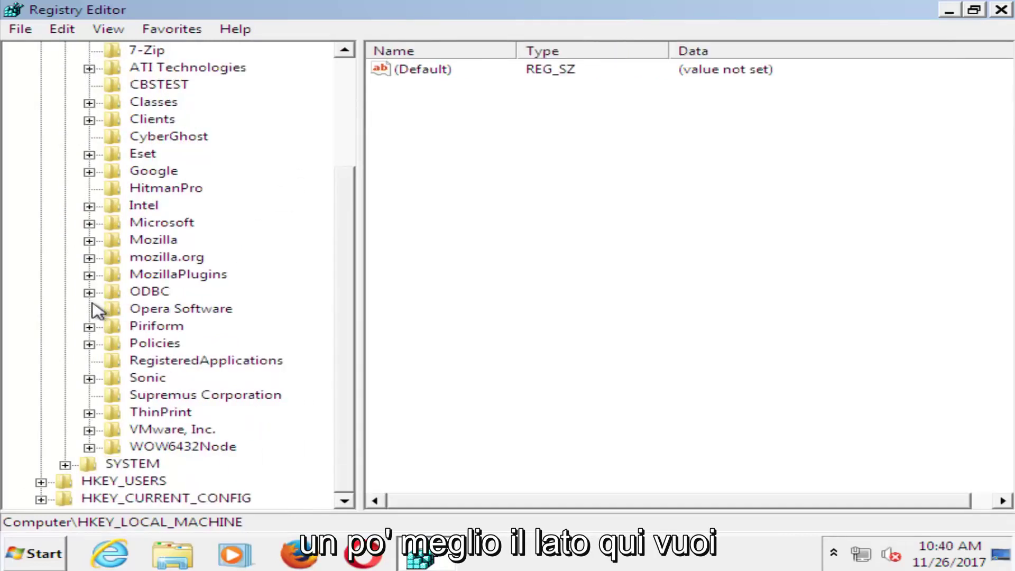
pyautogui.click(89, 223)
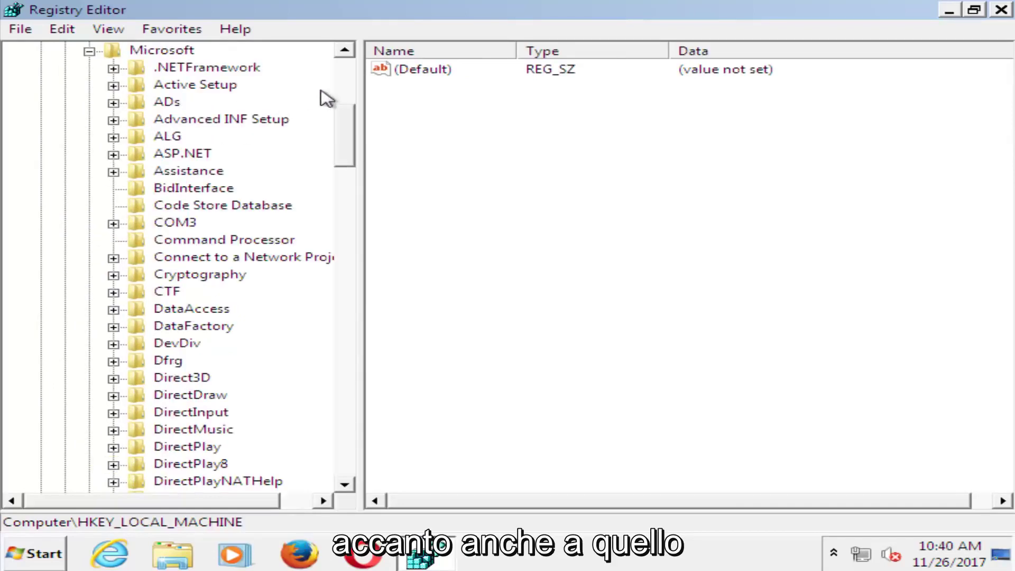
# - Expand Windows NT\CurrentVersion\ProfileList to list all its profile subkeys
pyautogui.moveTo(358, 71); pyautogui.dragTo(440, 100)
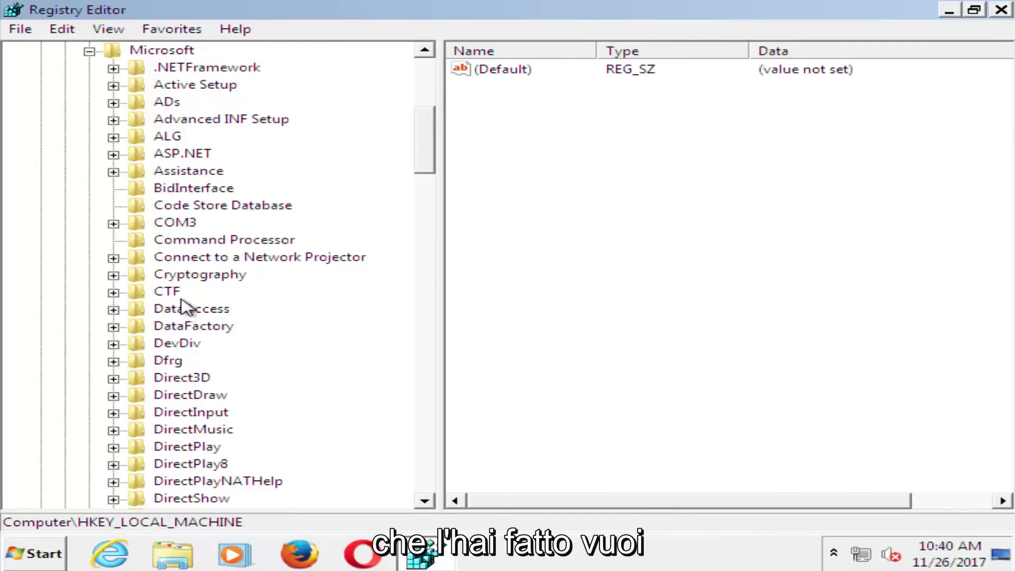
pyautogui.moveTo(430, 135); pyautogui.dragTo(433, 413)
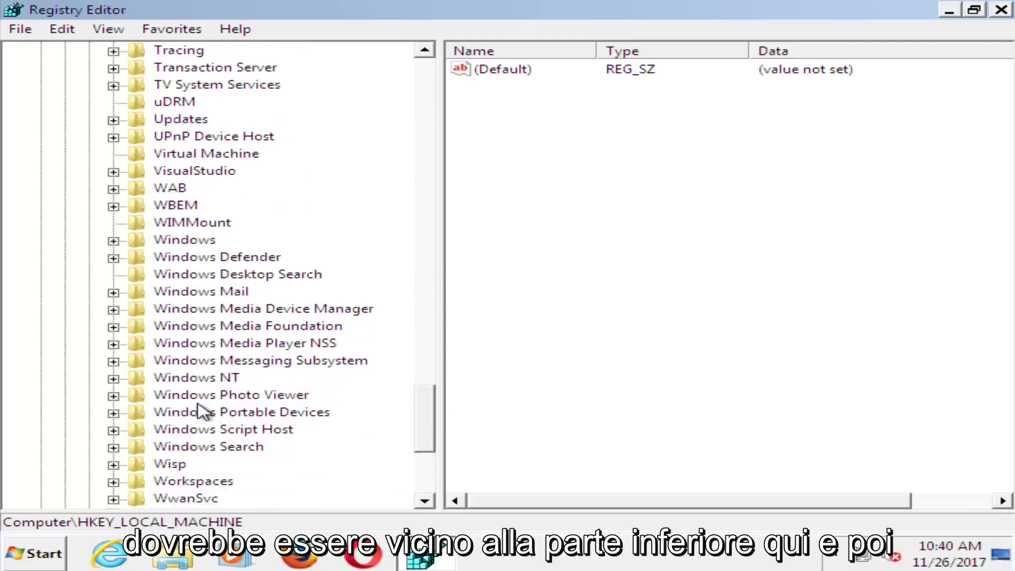
pyautogui.click(172, 379)
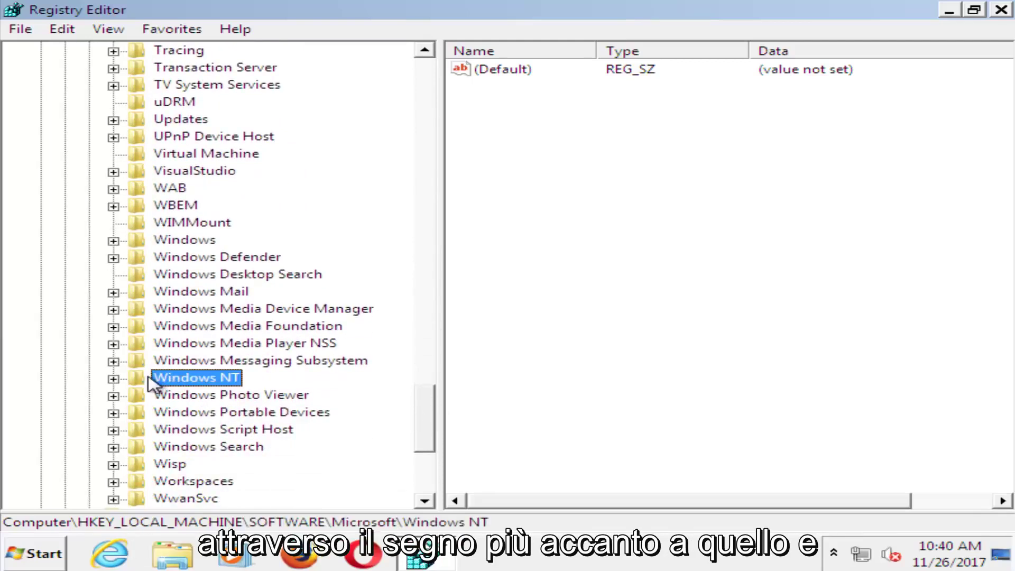
pyautogui.click(113, 379)
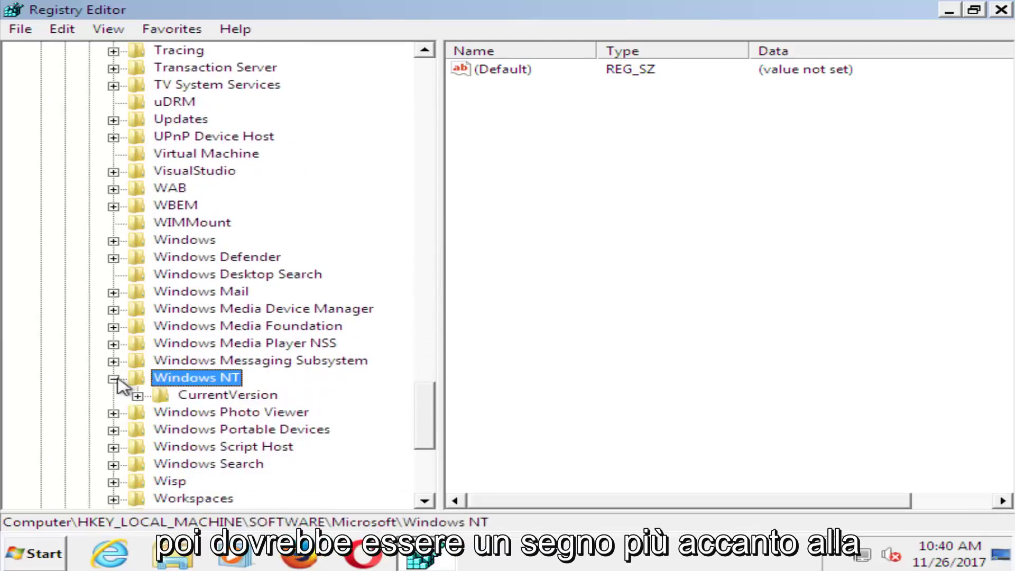
pyautogui.click(137, 396)
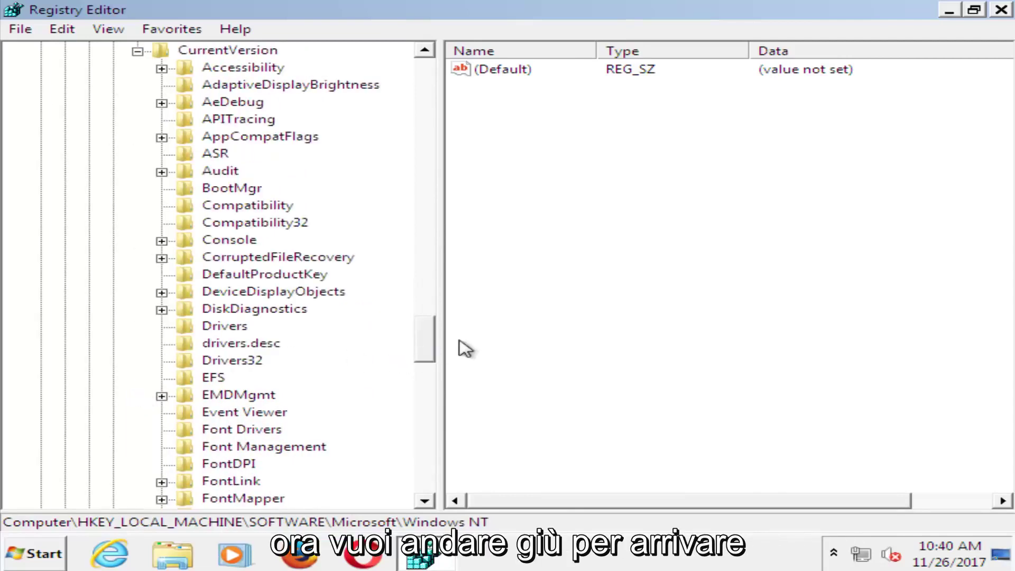
pyautogui.scroll(-10, 238, 430)
pyautogui.click(236, 429)
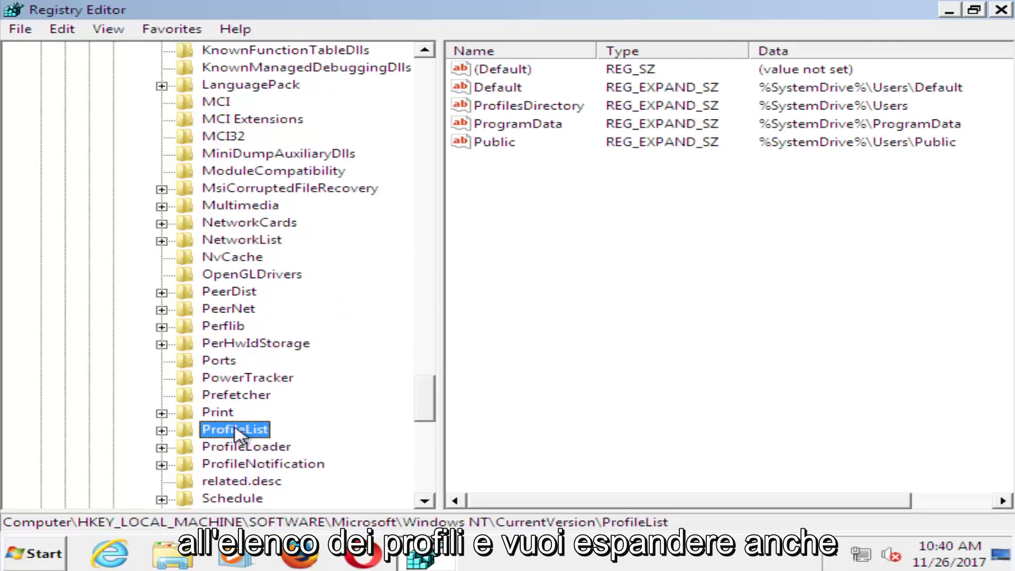
pyautogui.click(162, 431)
pyautogui.scroll(-1, 301, 407)
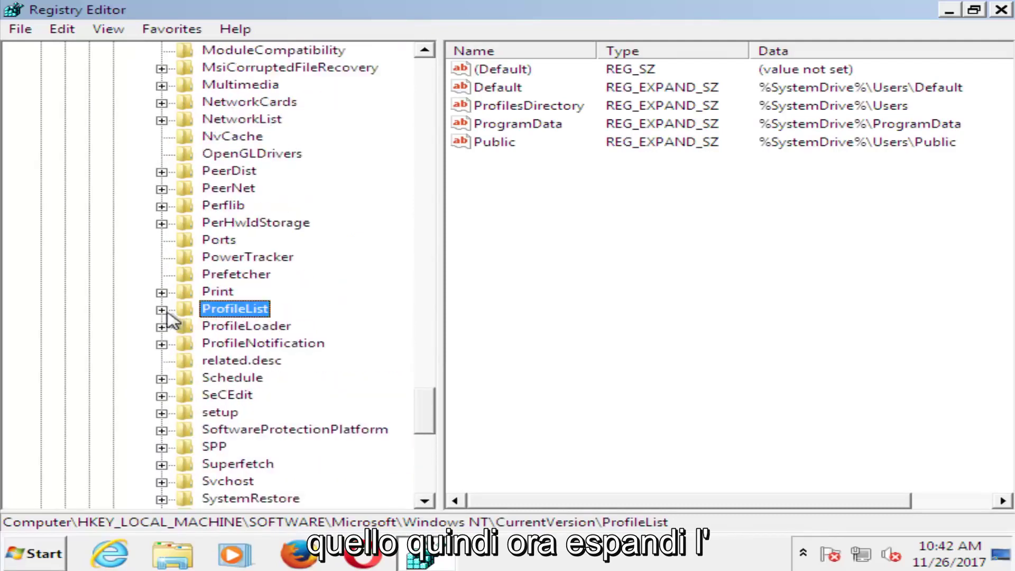
pyautogui.click(161, 311)
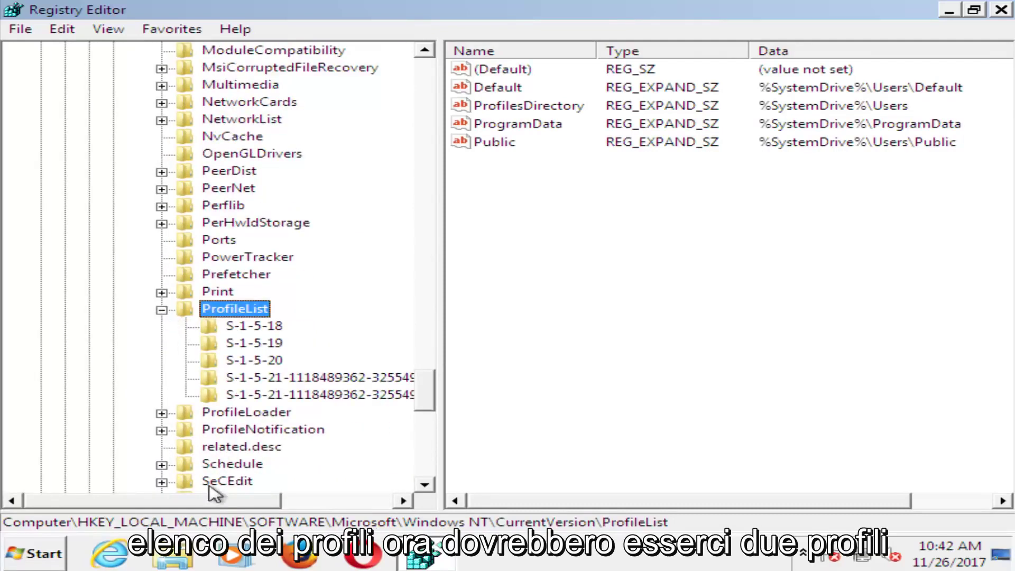
# - Rename the S-1-5-21-…-1000 profile key by appending .ba to its name
pyautogui.moveTo(217, 500); pyautogui.dragTo(325, 502)
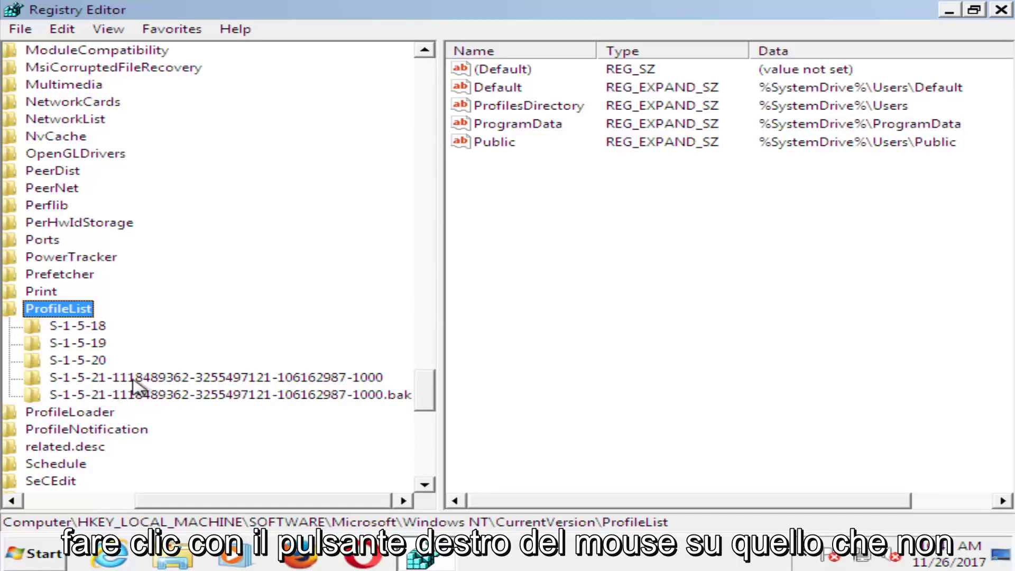
pyautogui.click(110, 380)
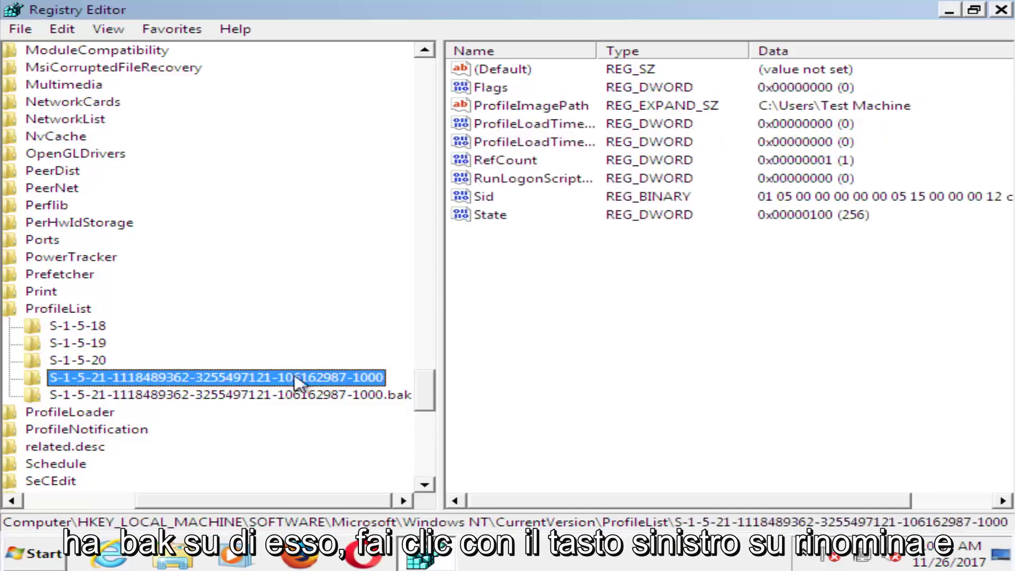
pyautogui.rightClick(217, 378)
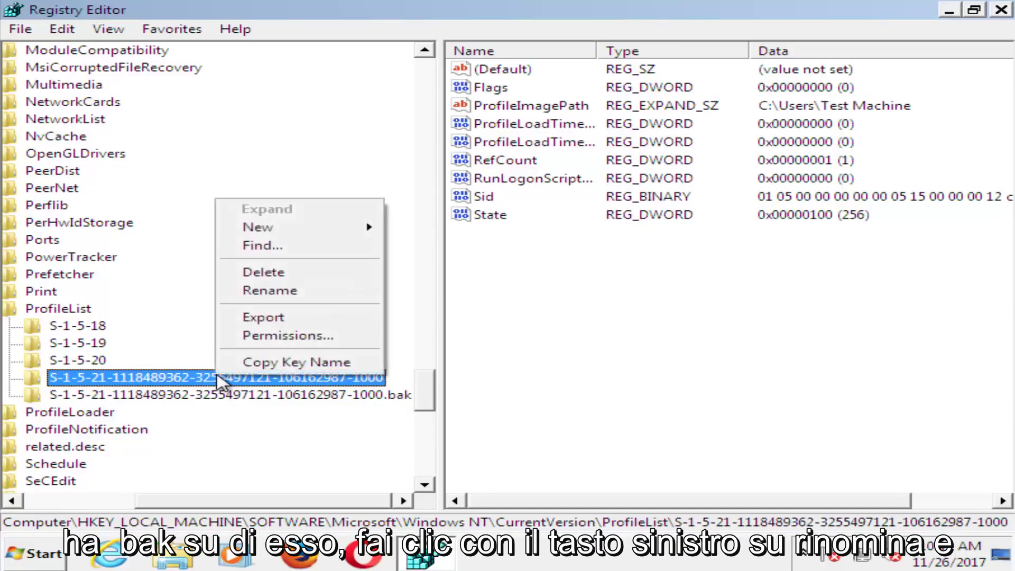
pyautogui.click(280, 290)
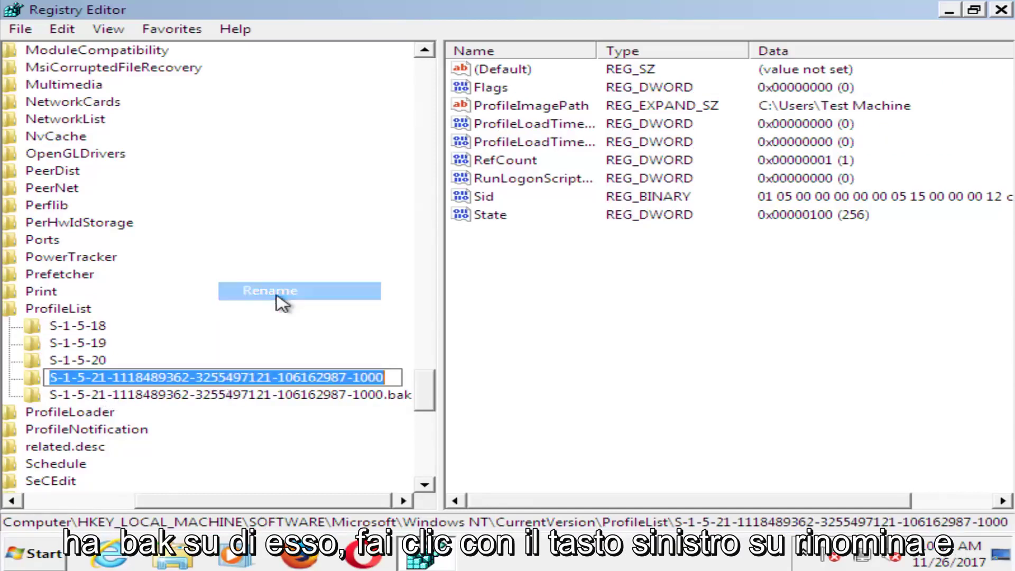
pyautogui.click(384, 380)
pyautogui.write('.ba')
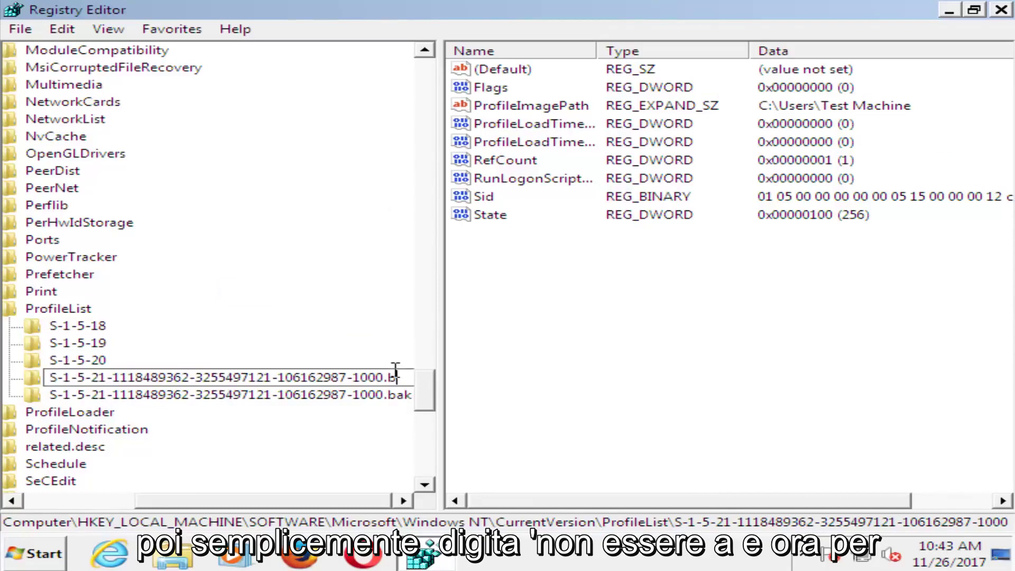
pyautogui.press('Return')
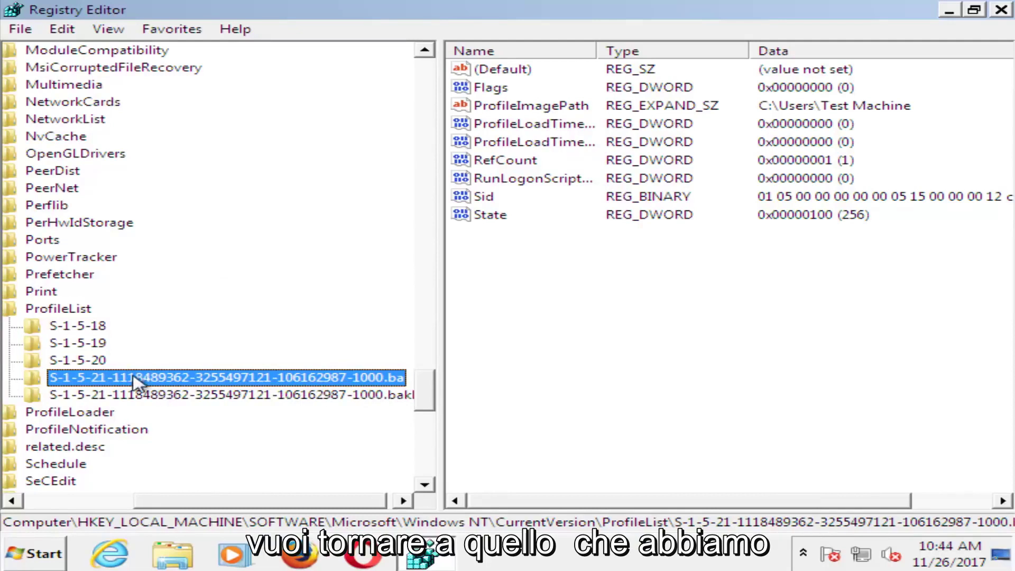
# - Strip the .bak suffix from the backup profile key so it ends in -1000
pyautogui.press('F2')
pyautogui.moveTo(380, 377); pyautogui.dragTo(400, 381)
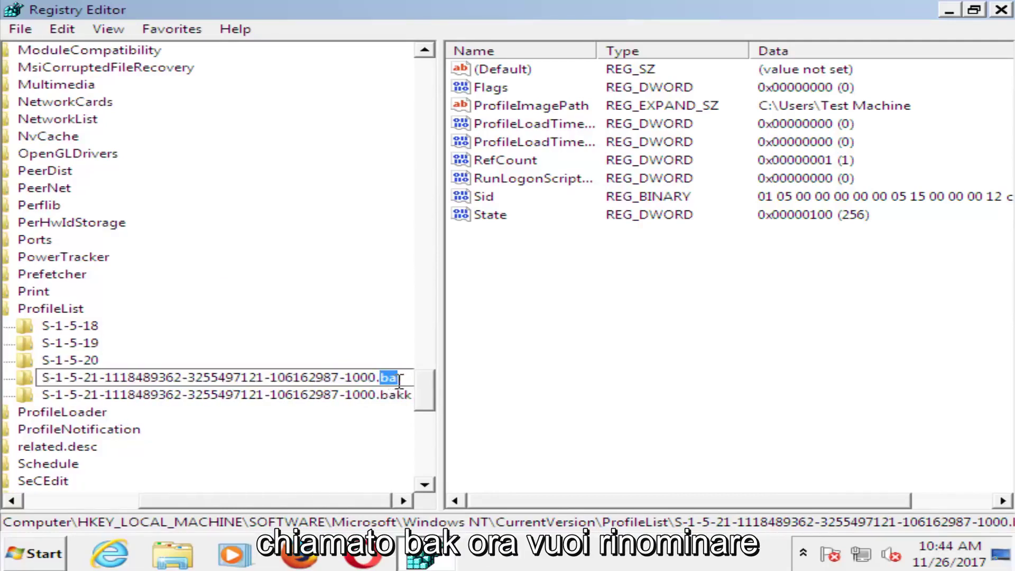
pyautogui.rightClick(346, 373)
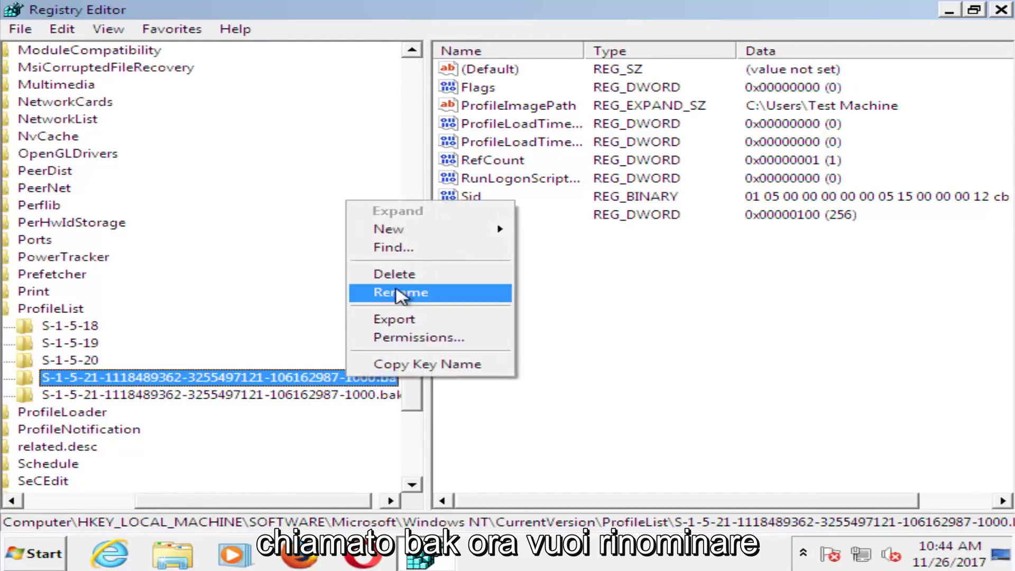
pyautogui.click(396, 292)
pyautogui.click(387, 376)
pyautogui.press('BackSpace')
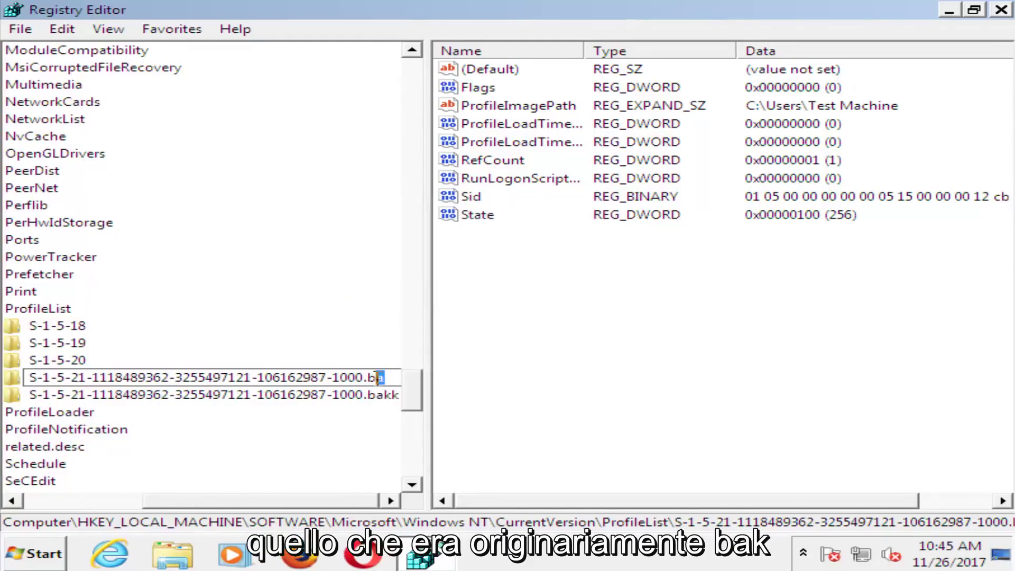
pyautogui.press('BackSpace')
pyautogui.press('BackSpace')
pyautogui.press('Return')
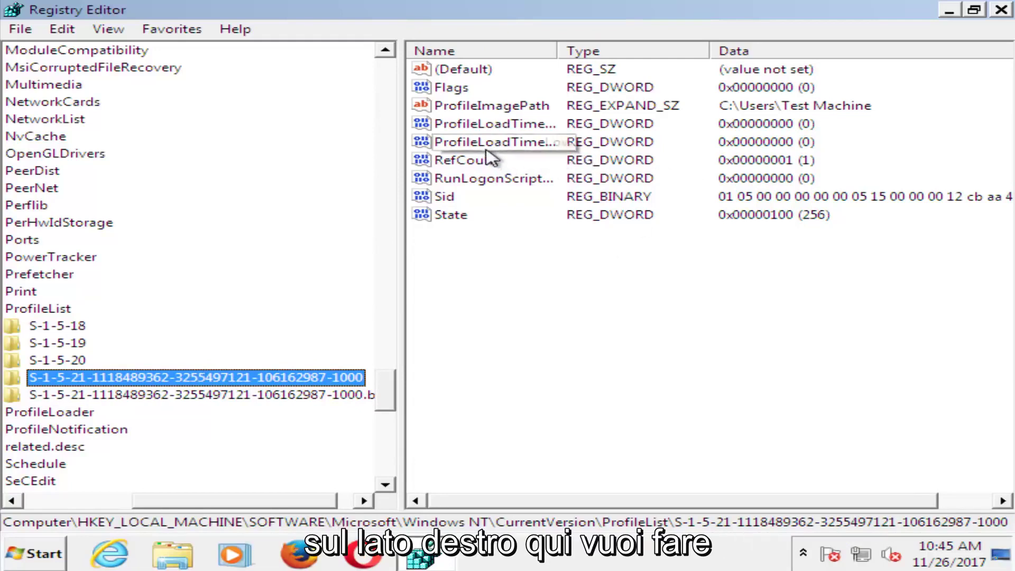
# - Change the RefCount value of the -1000 profile key from 1 to 0
pyautogui.doubleClick(466, 159)
pyautogui.click(115, 183)
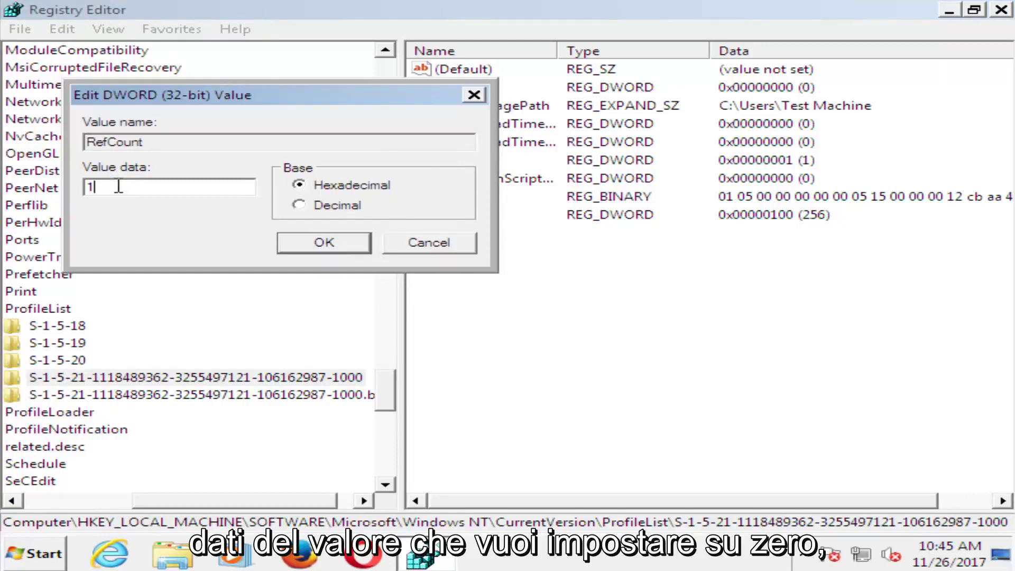
pyautogui.moveTo(118, 186); pyautogui.dragTo(68, 188)
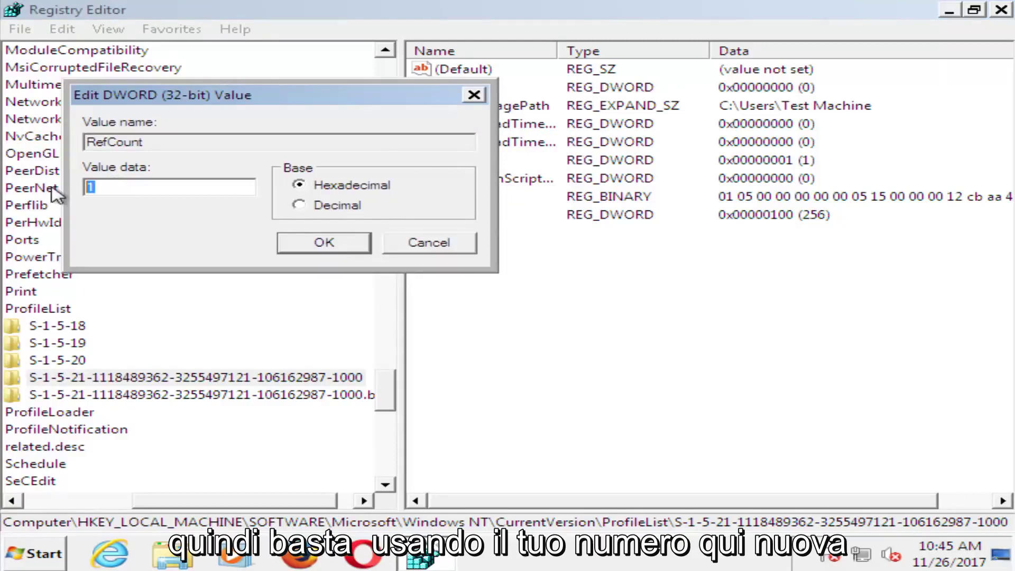
pyautogui.write('0')
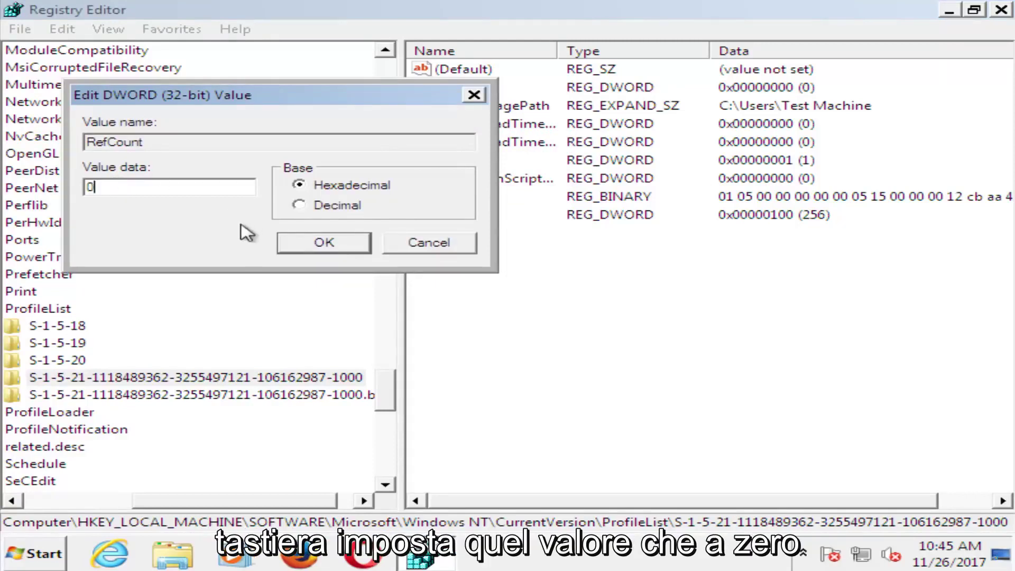
pyautogui.click(321, 248)
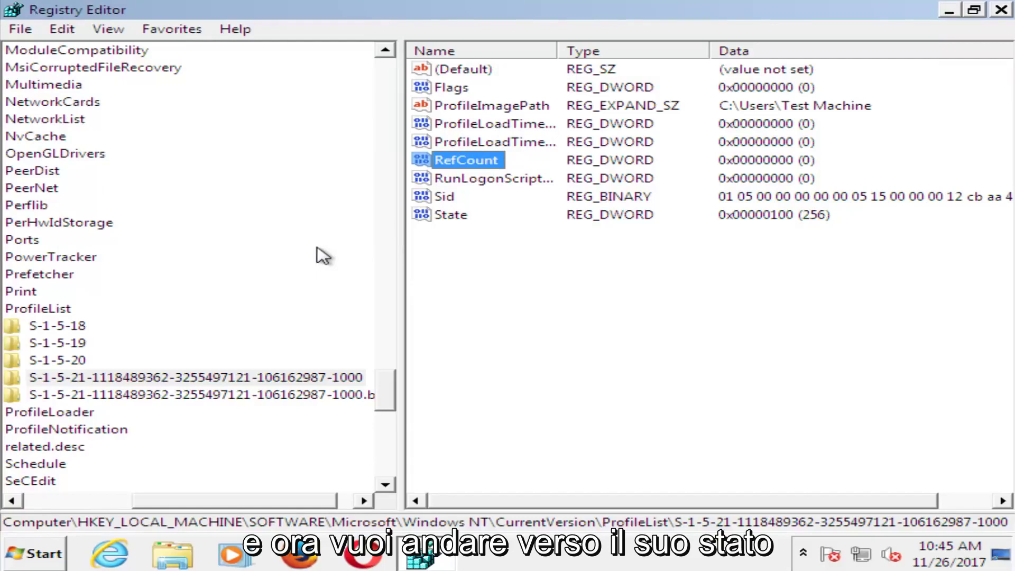
# - Set the State value of the -1000 profile key to 0
pyautogui.doubleClick(444, 214)
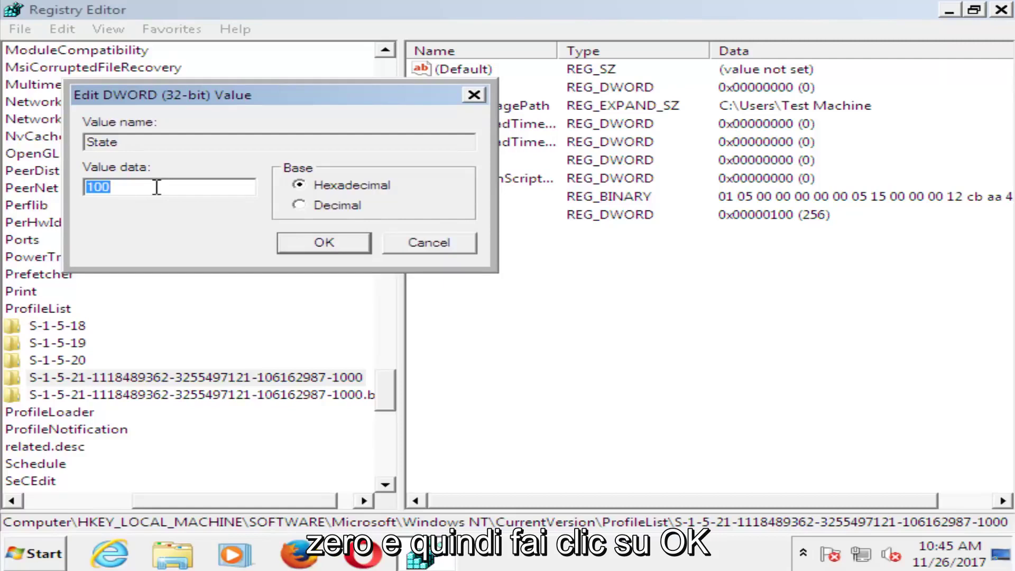
pyautogui.write('0')
pyautogui.click(312, 246)
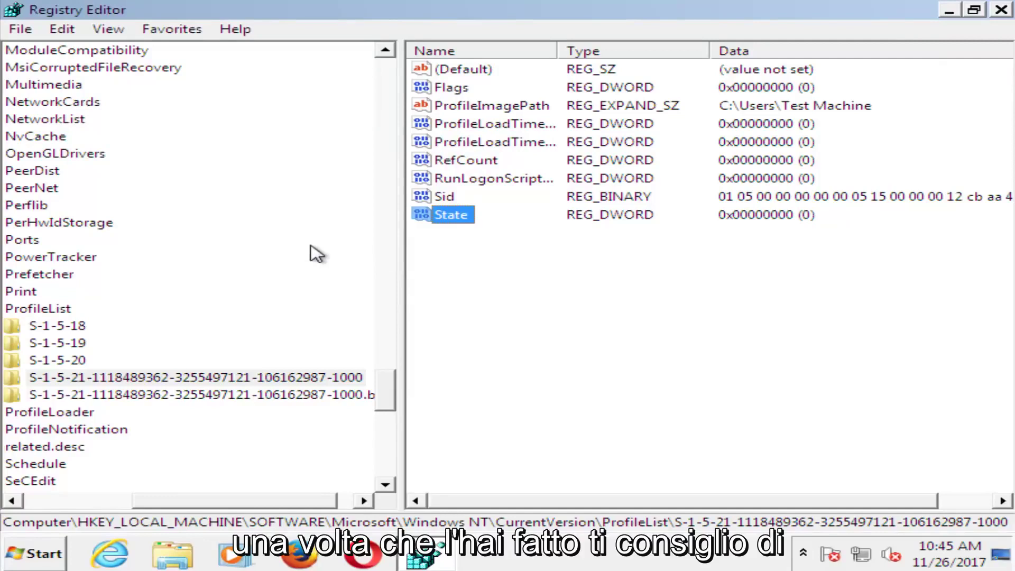
# - Close Registry Editor and restart Windows from the Start menu
pyautogui.click(1009, 11)
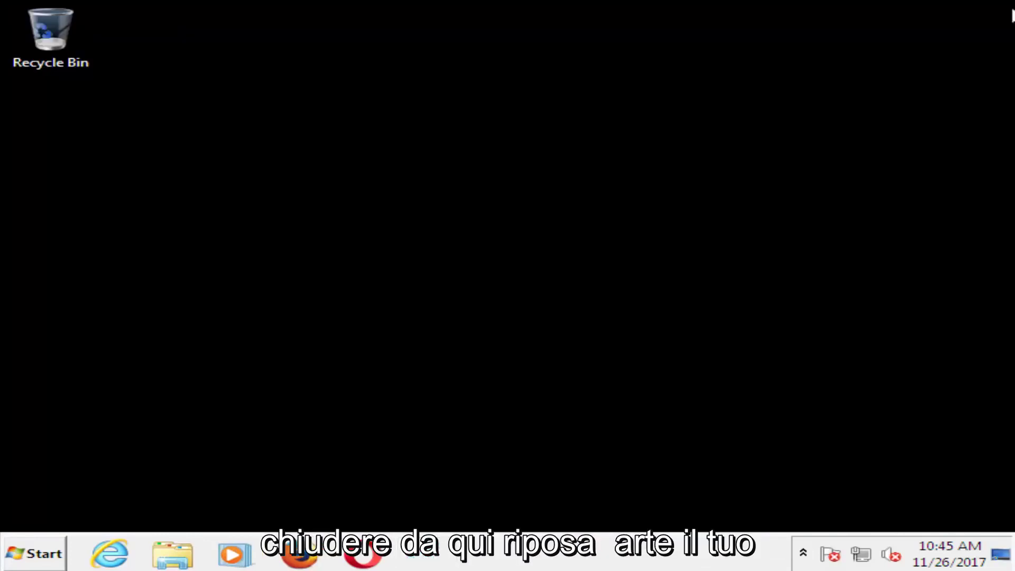
pyautogui.click(25, 552)
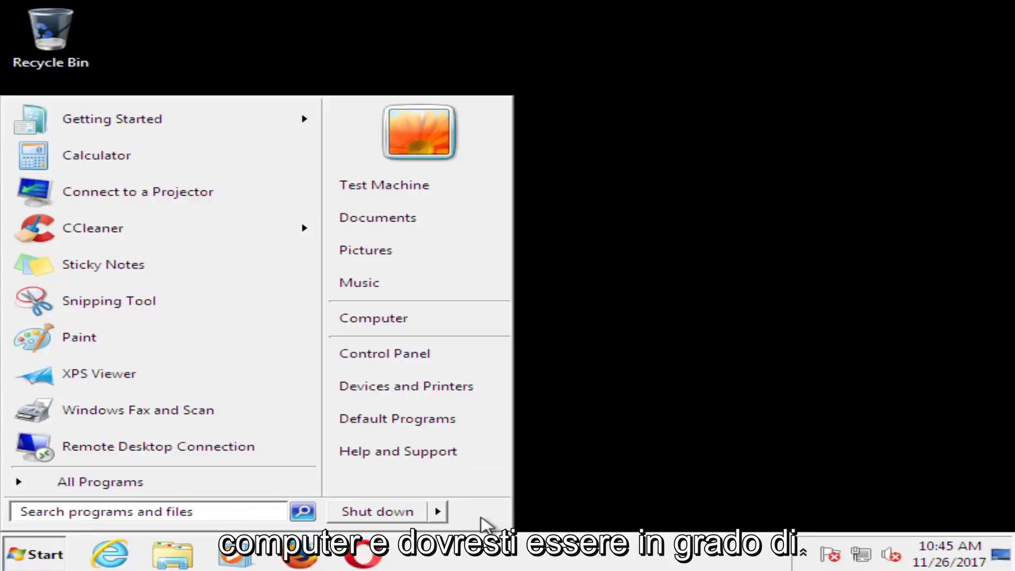
pyautogui.moveTo(444, 513)
pyautogui.click(478, 516)
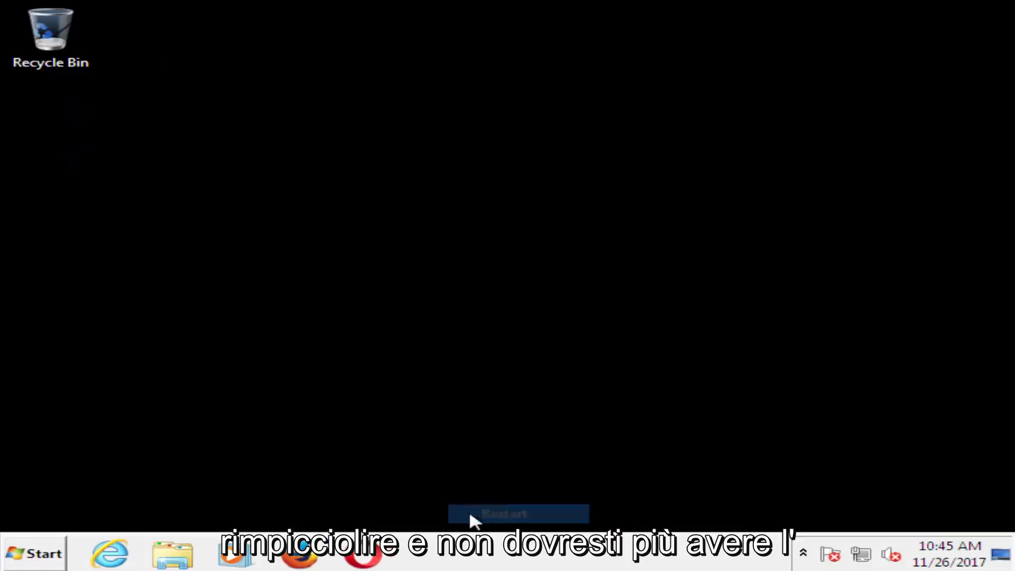